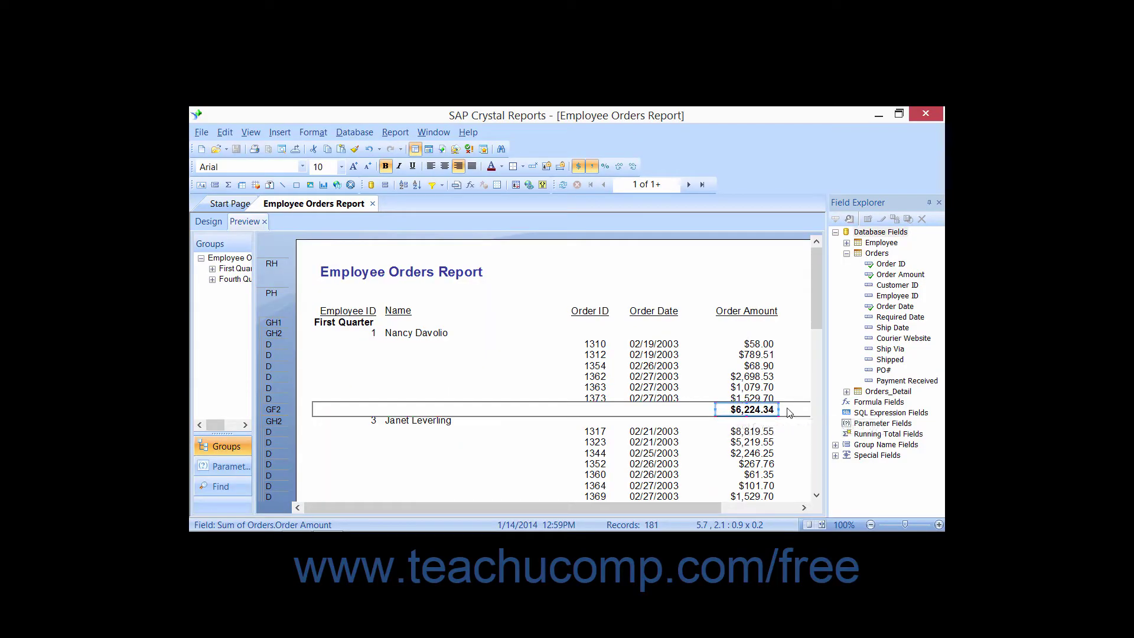
Deselect the order amount subtotal, scroll through the preview, and bring up the Report menu
{"action": "left_click", "coordinate": [787, 413]}
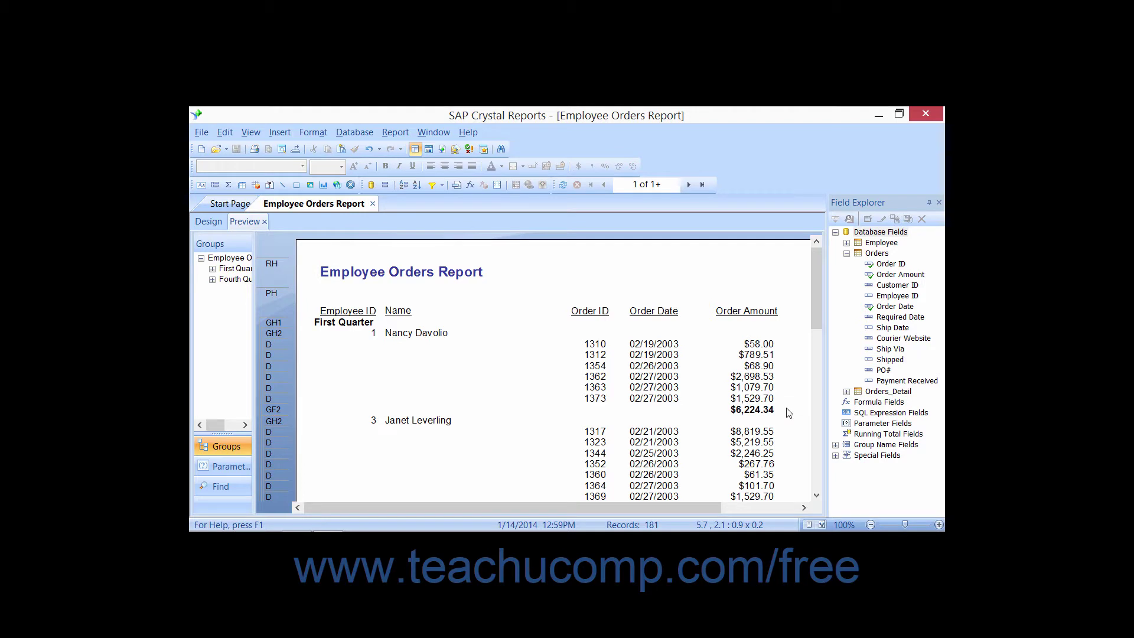
{"action": "scroll", "coordinate": [789, 413], "scroll_direction": "down", "scroll_amount": 3}
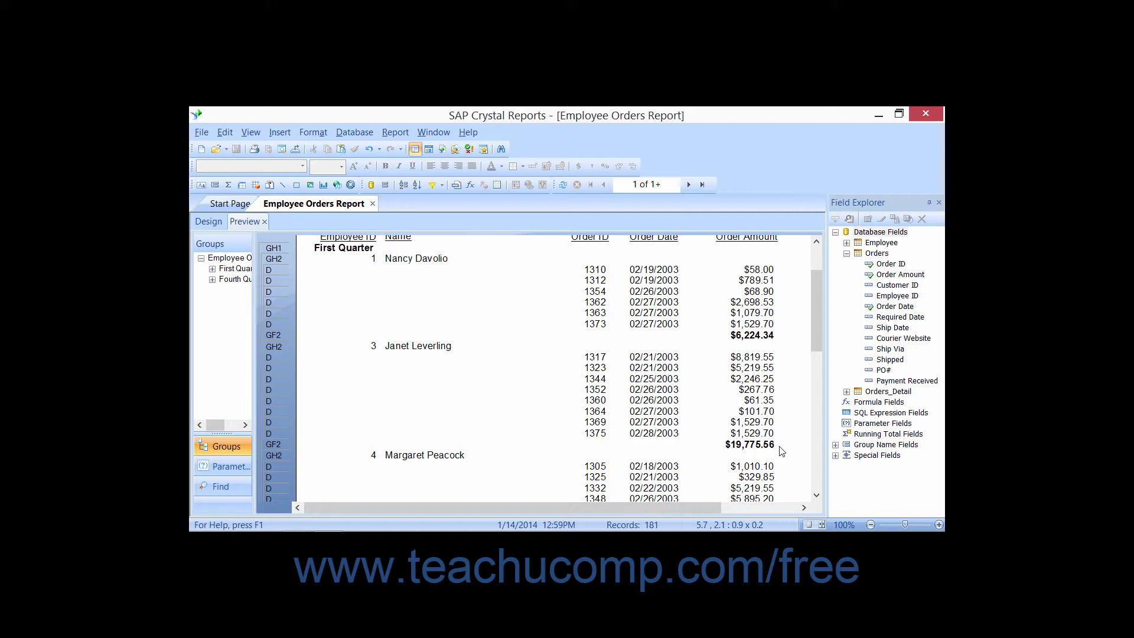
{"action": "scroll", "coordinate": [782, 451], "scroll_direction": "up", "scroll_amount": 3}
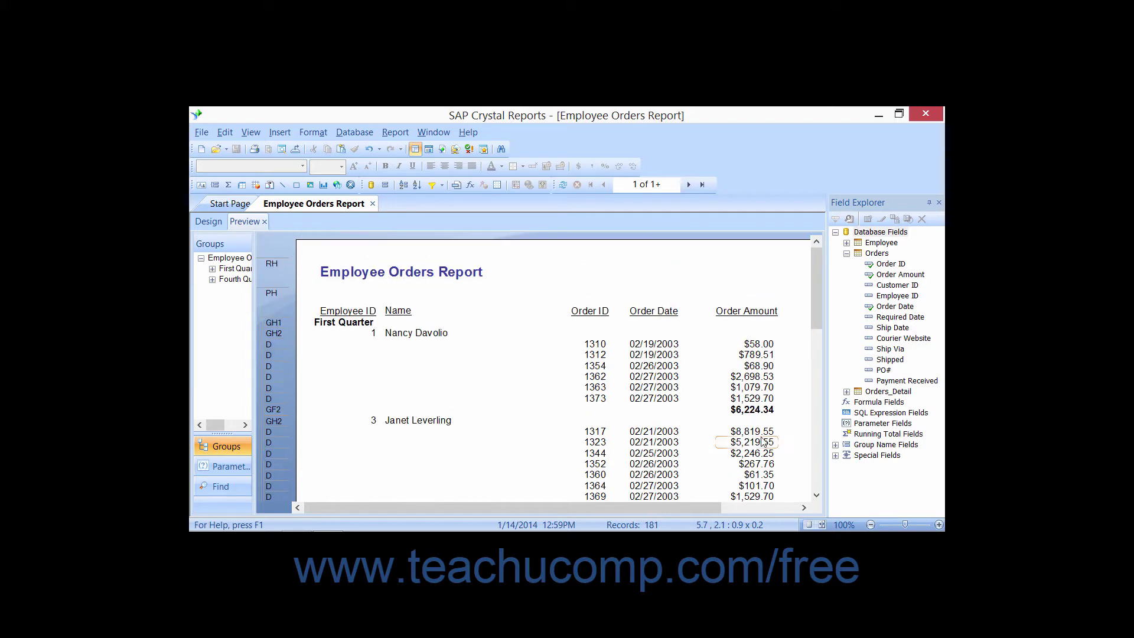
{"action": "left_click", "coordinate": [394, 132]}
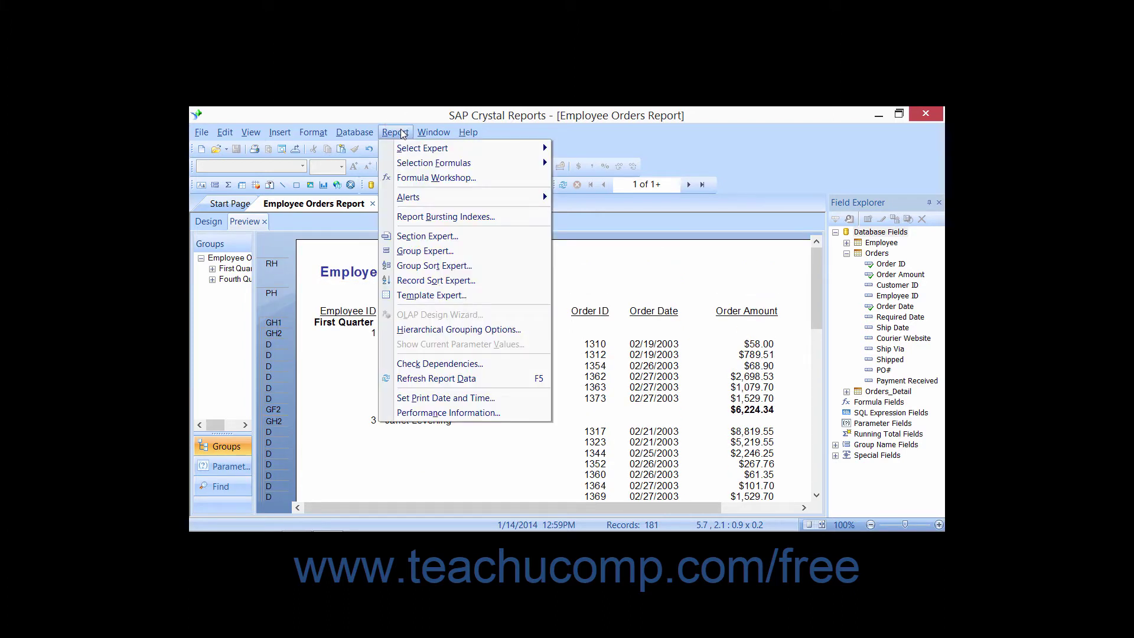
Open the Group Sort Expert from the Report menu
{"action": "left_click", "coordinate": [431, 266]}
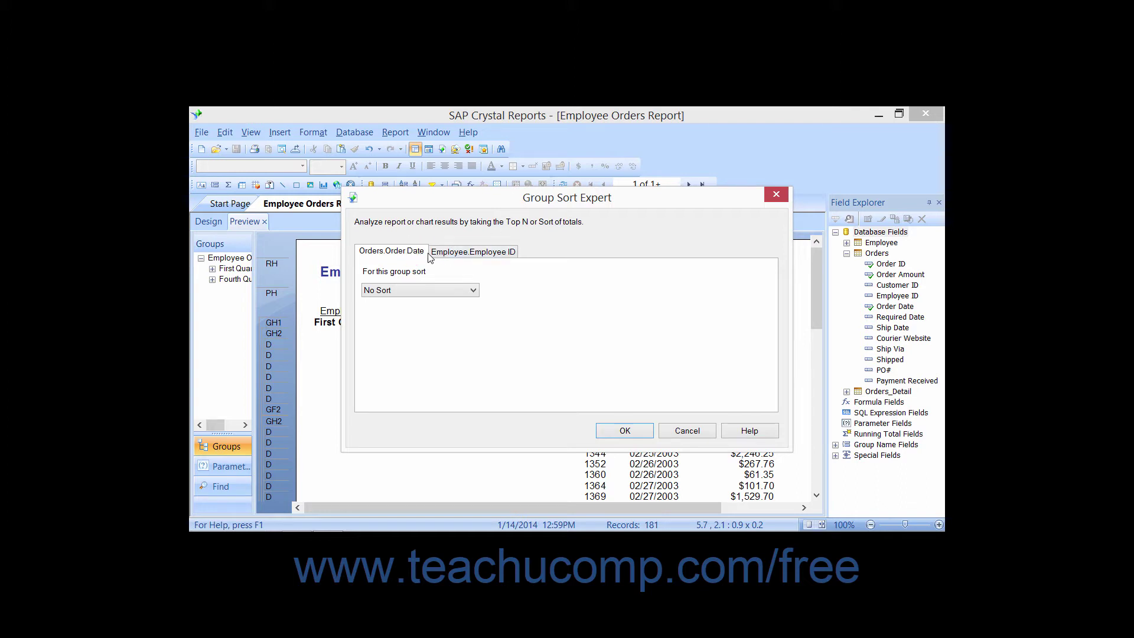
Switch to the Employee.Employee ID group and review its sort options, leaving No Sort
{"action": "left_click", "coordinate": [482, 254]}
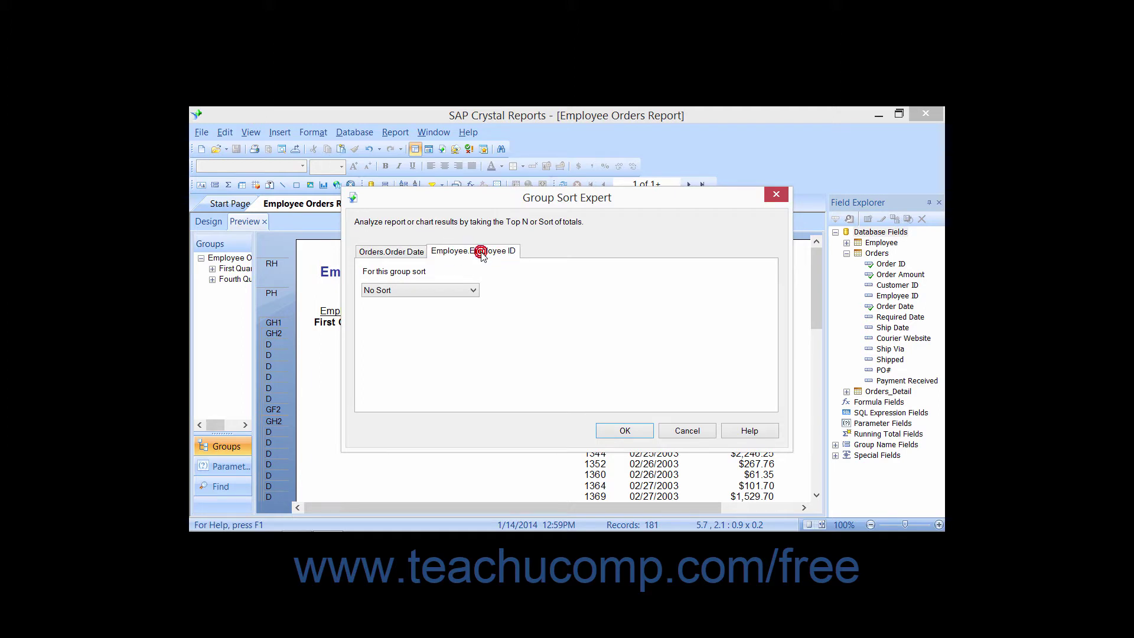
{"action": "left_click", "coordinate": [473, 292]}
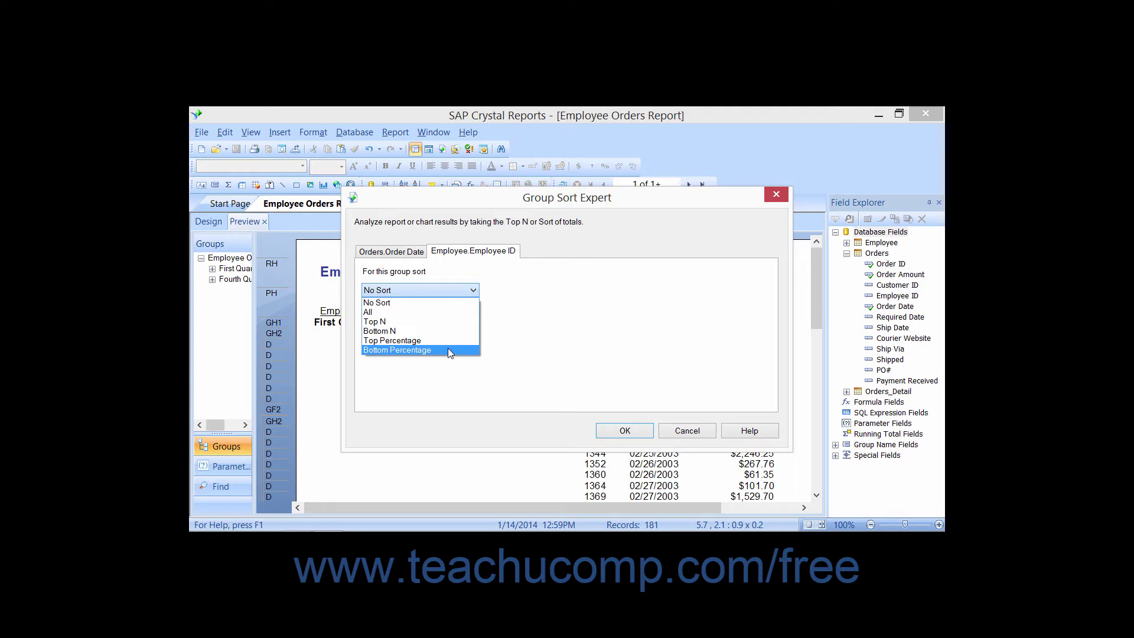
{"action": "left_click", "coordinate": [432, 303]}
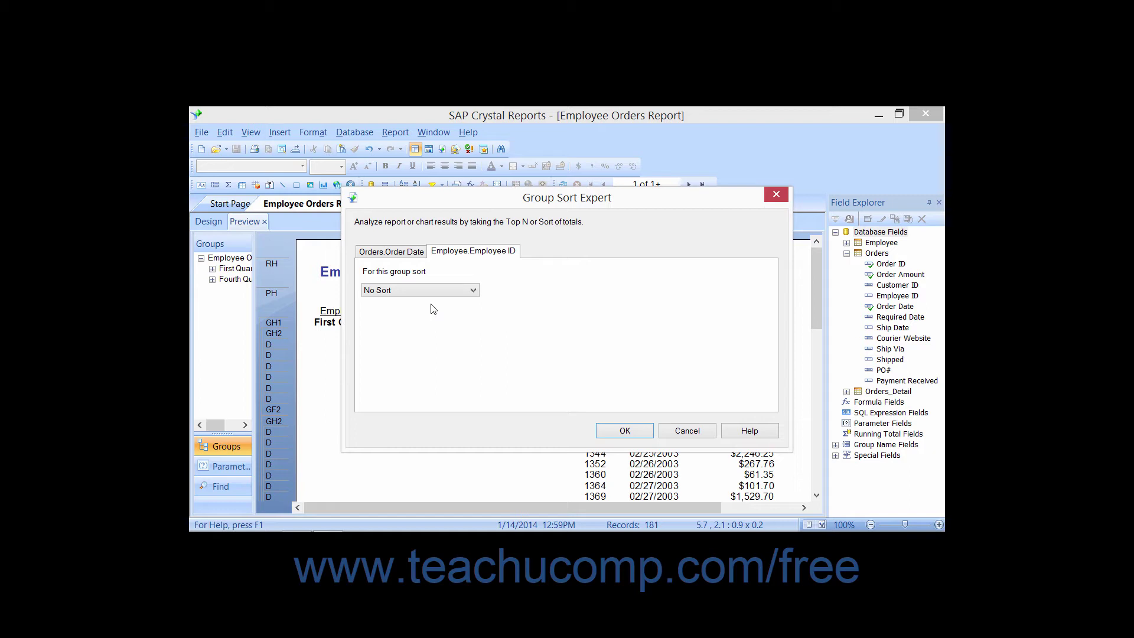
{"action": "left_click", "coordinate": [473, 290]}
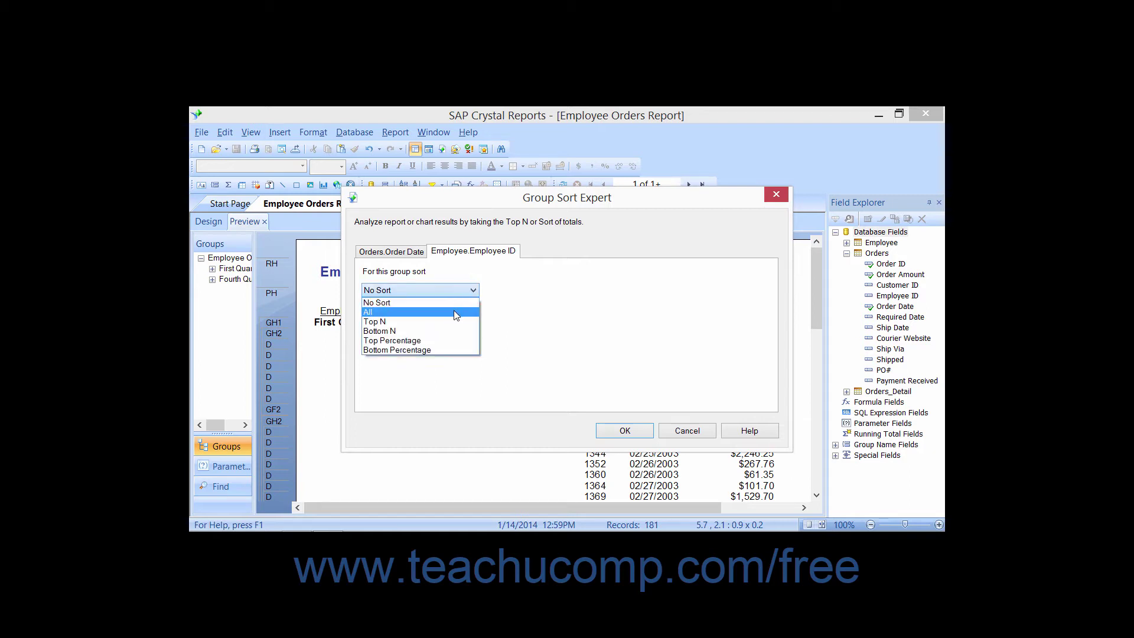
Choose All for the Employee ID groups, then change to Top N with N = 5
{"action": "left_click", "coordinate": [453, 311]}
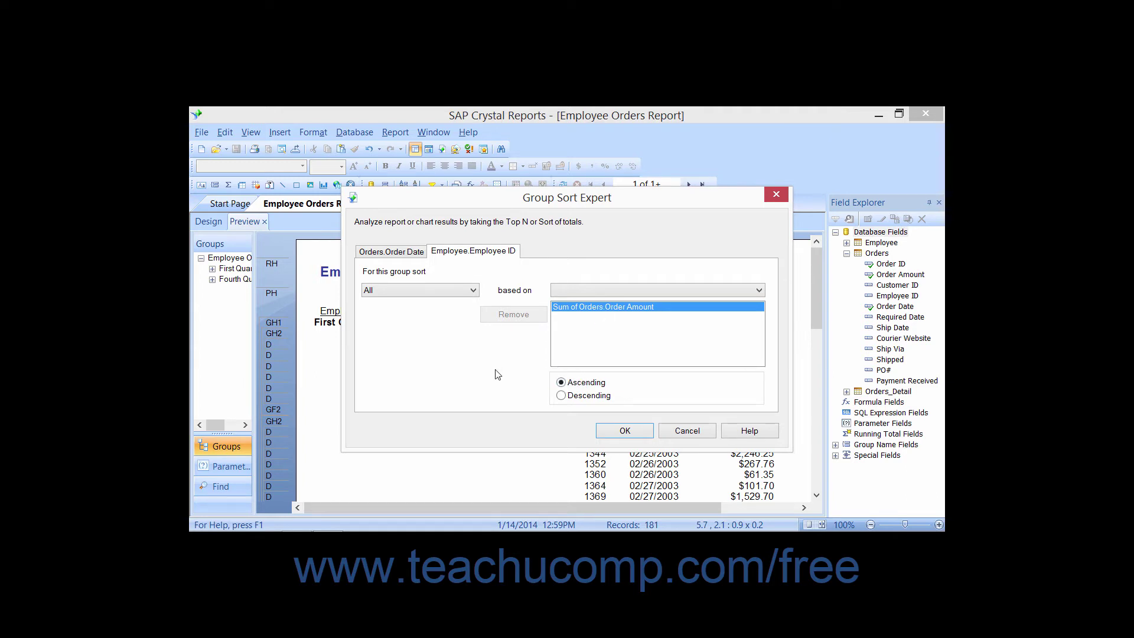
{"action": "left_click", "coordinate": [464, 290]}
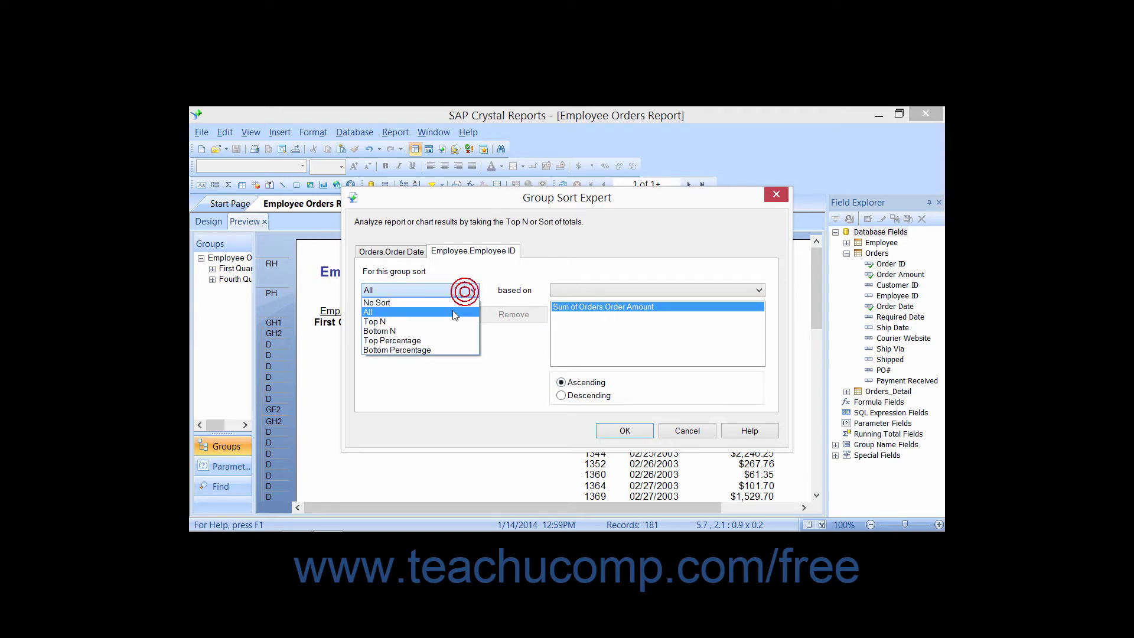
{"action": "left_click", "coordinate": [447, 322]}
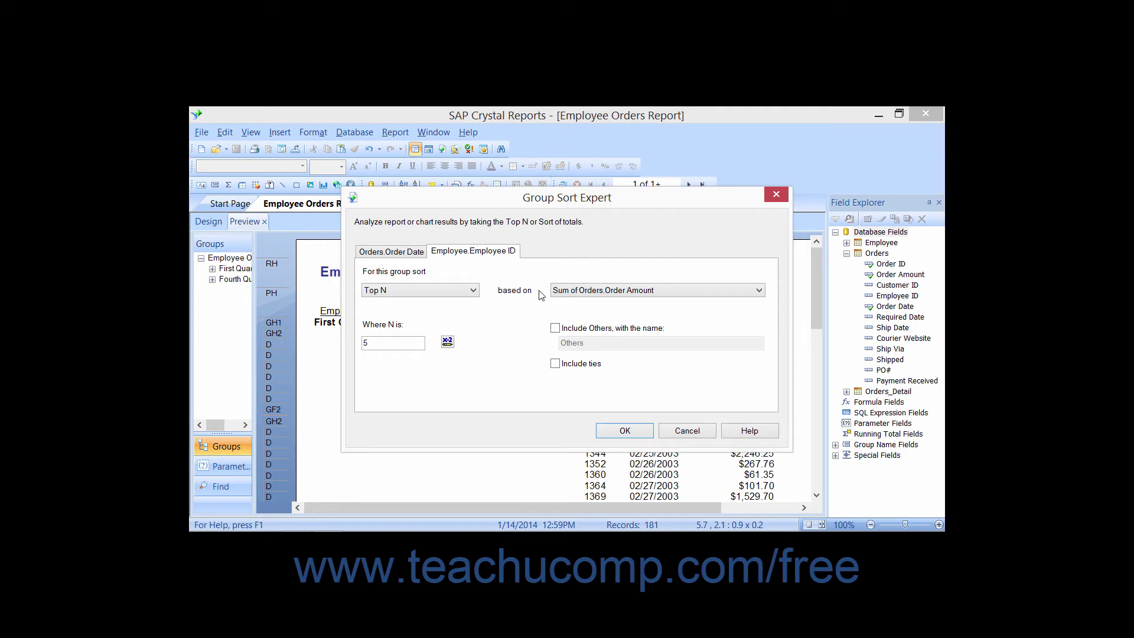
Try Bottom N, then set the Employee ID groups to Top Percentage at 50
{"action": "left_click", "coordinate": [392, 345]}
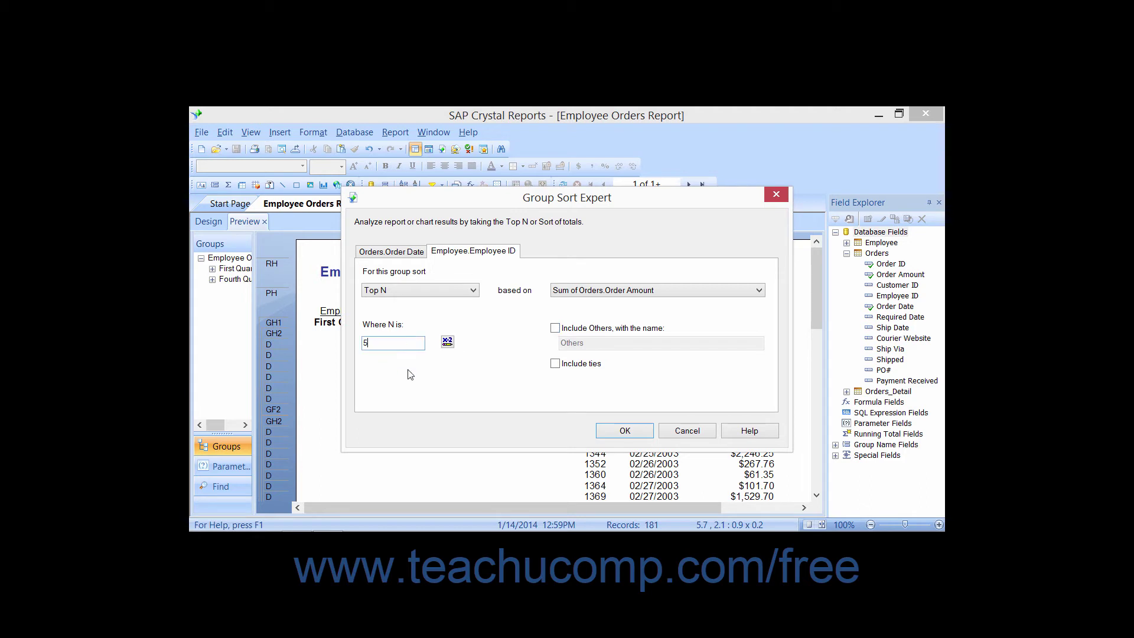
{"action": "left_click", "coordinate": [473, 290]}
{"action": "left_click", "coordinate": [448, 332]}
{"action": "left_click", "coordinate": [383, 340]}
{"action": "left_click", "coordinate": [473, 290]}
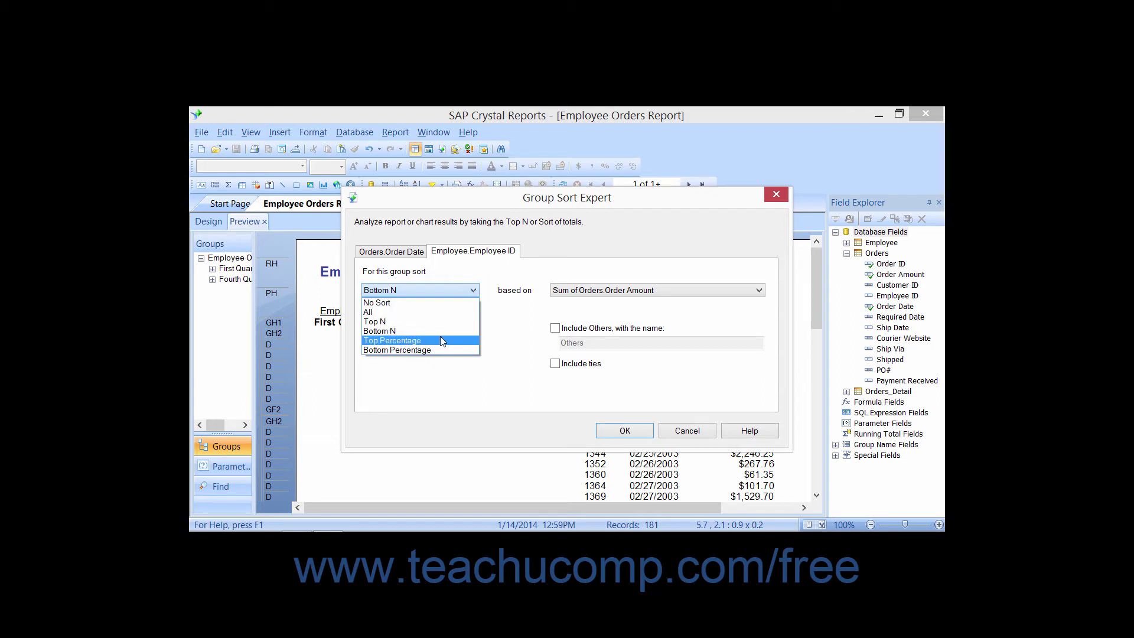
{"action": "left_click", "coordinate": [440, 341]}
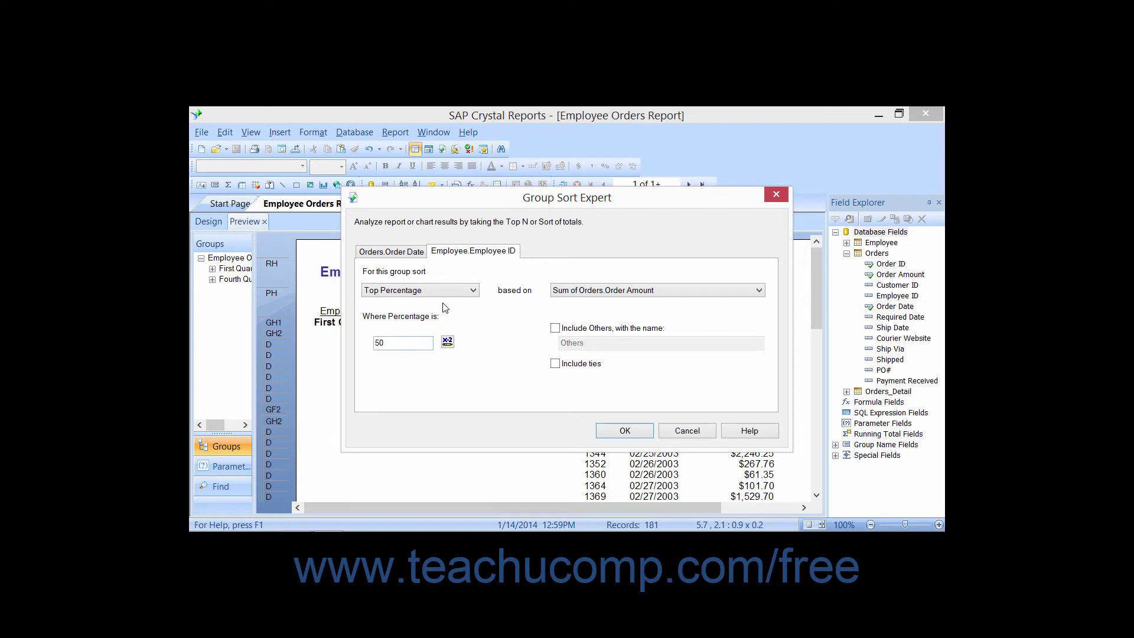
{"action": "left_click", "coordinate": [470, 290]}
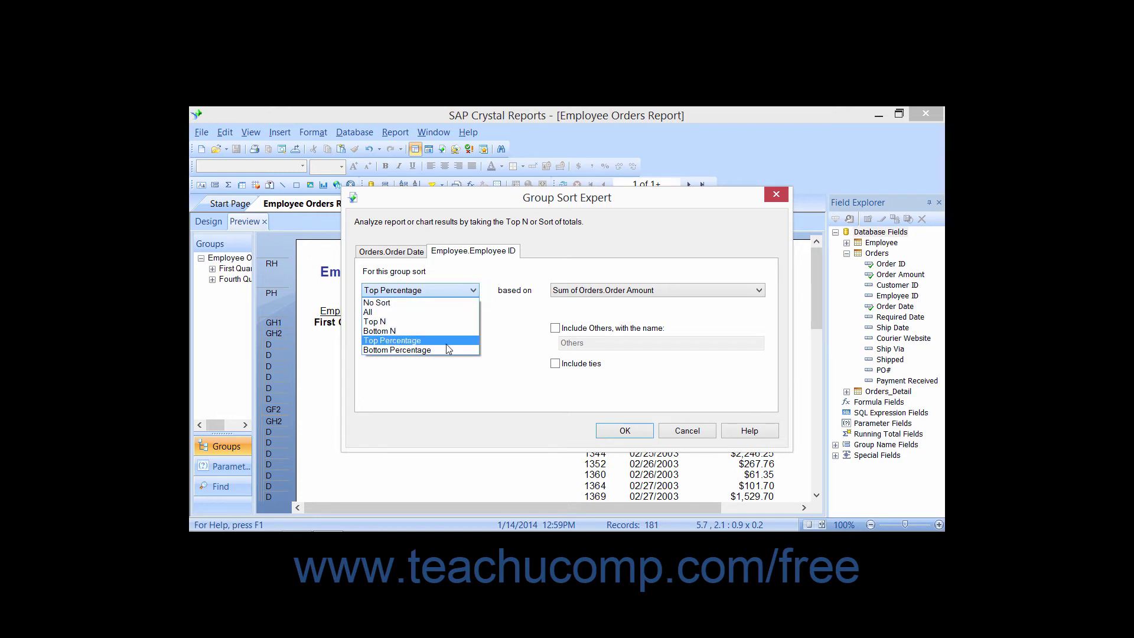
{"action": "left_click", "coordinate": [446, 349]}
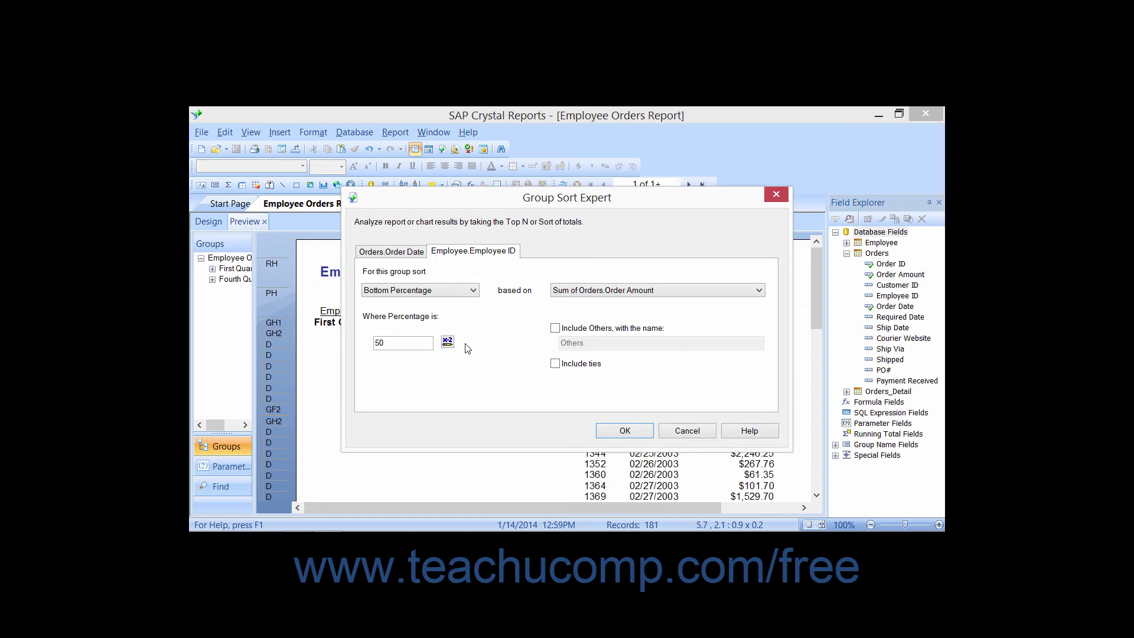
{"action": "left_click", "coordinate": [470, 290]}
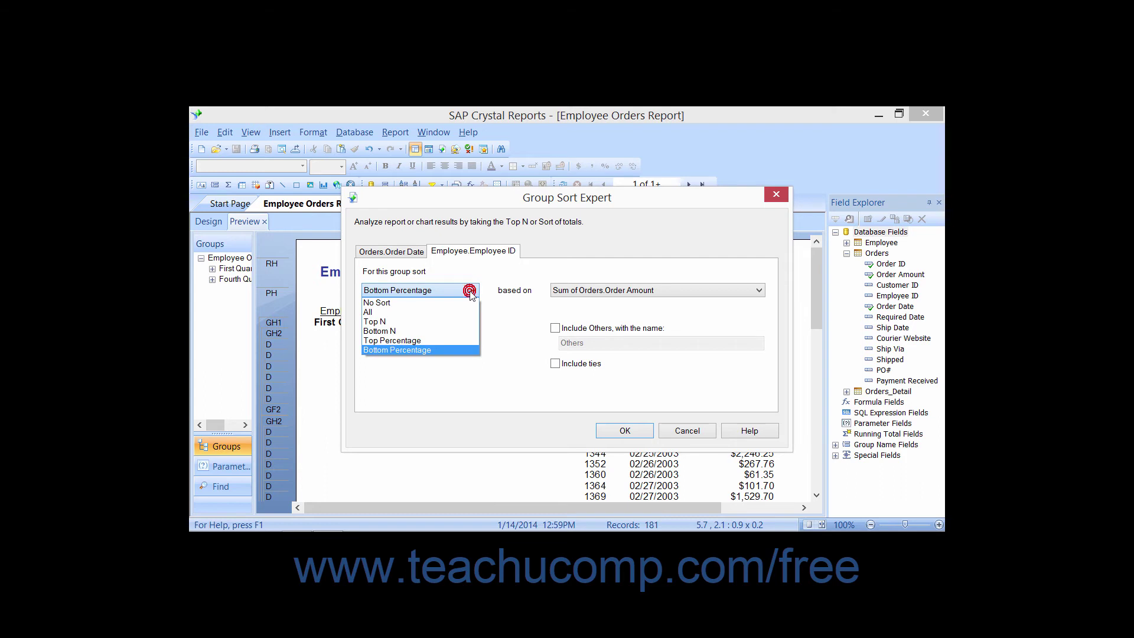
{"action": "left_click", "coordinate": [438, 345]}
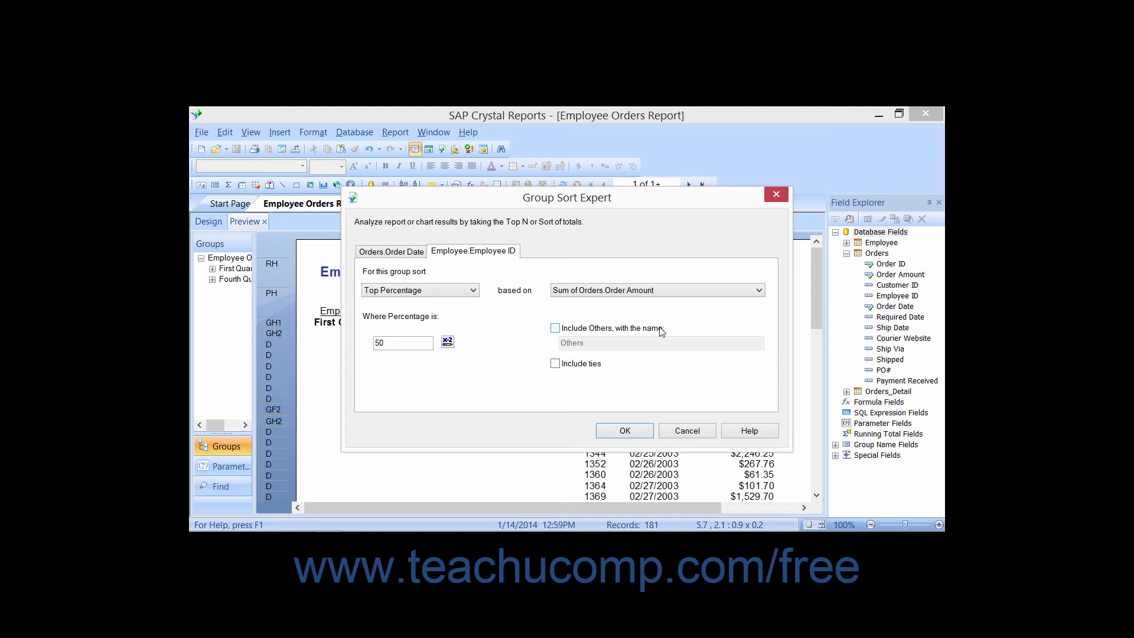
{"action": "left_click", "coordinate": [699, 293]}
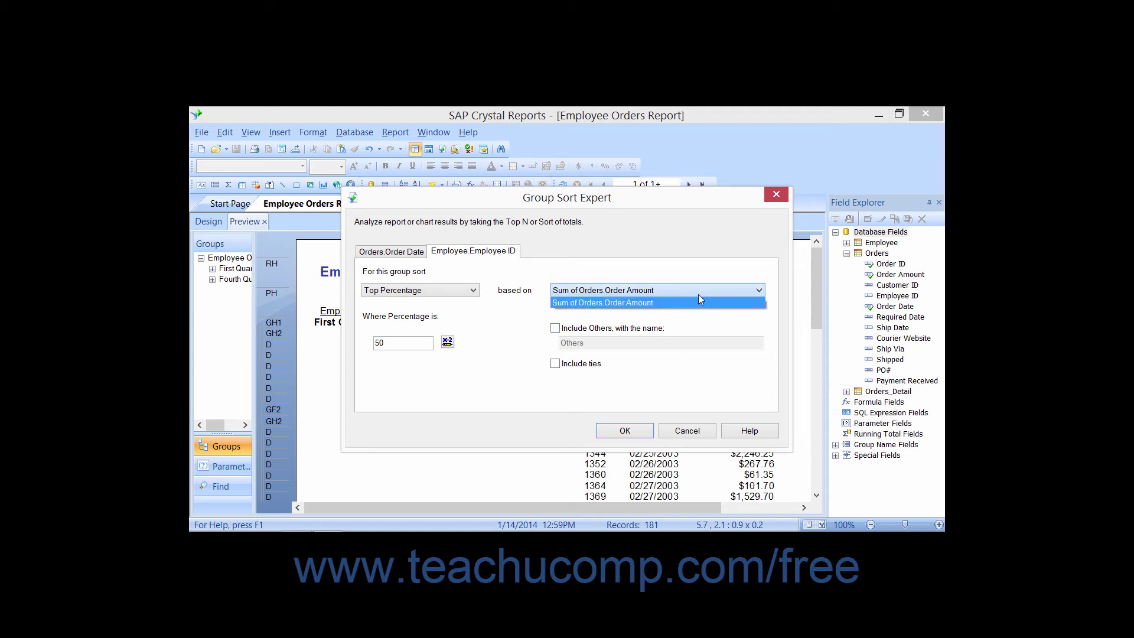
{"action": "left_click", "coordinate": [693, 302]}
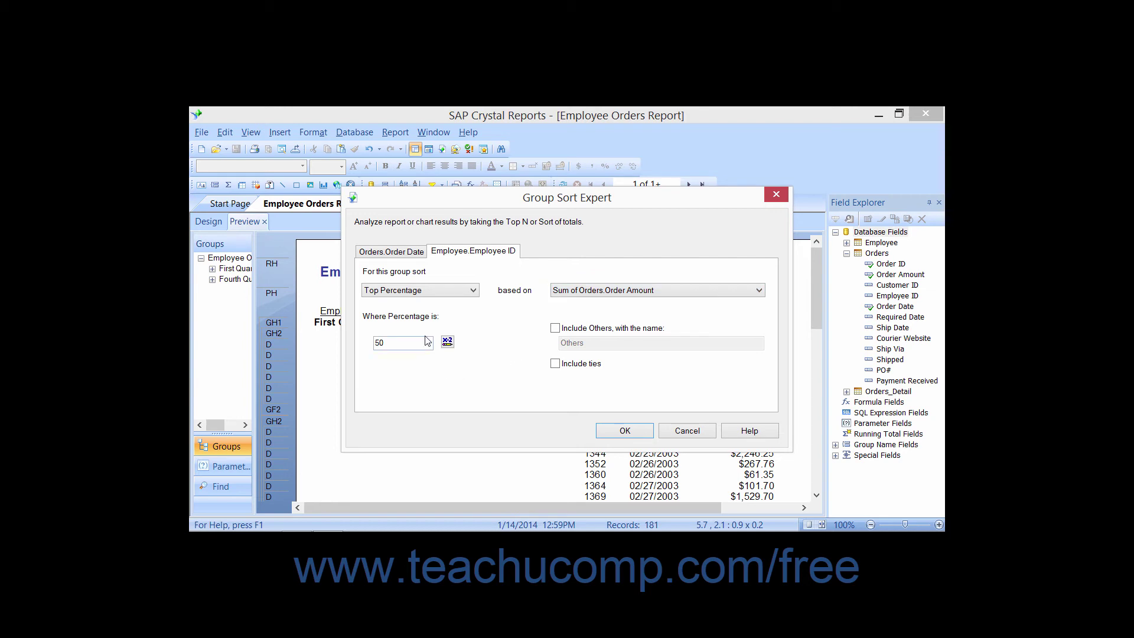
{"action": "left_click", "coordinate": [455, 289]}
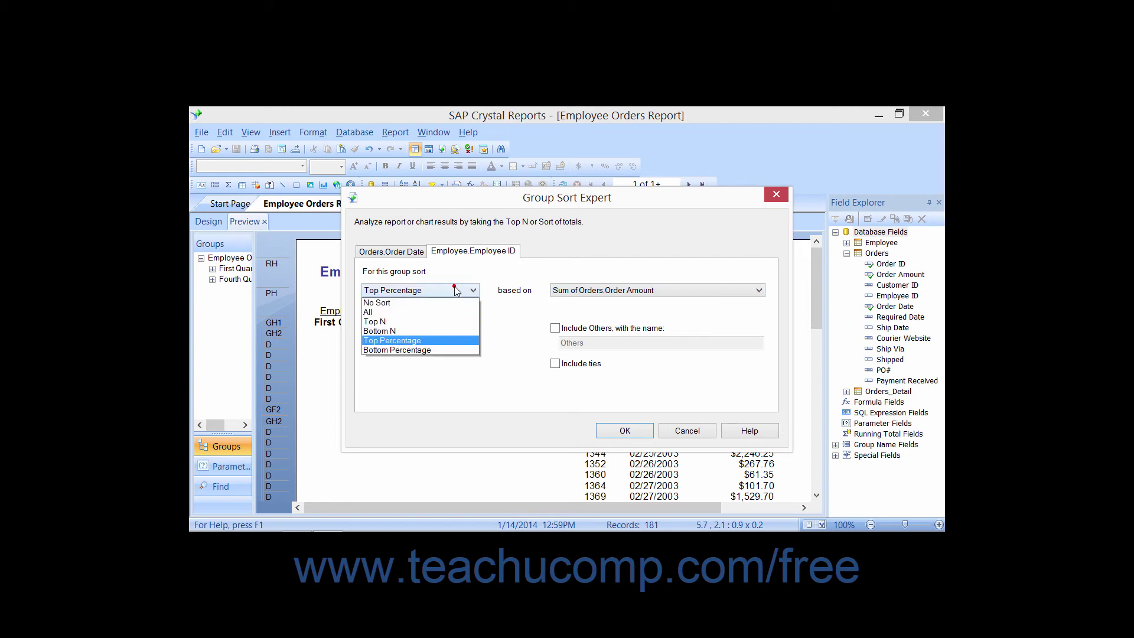
{"action": "left_click", "coordinate": [416, 322]}
{"action": "double_click", "coordinate": [394, 345]}
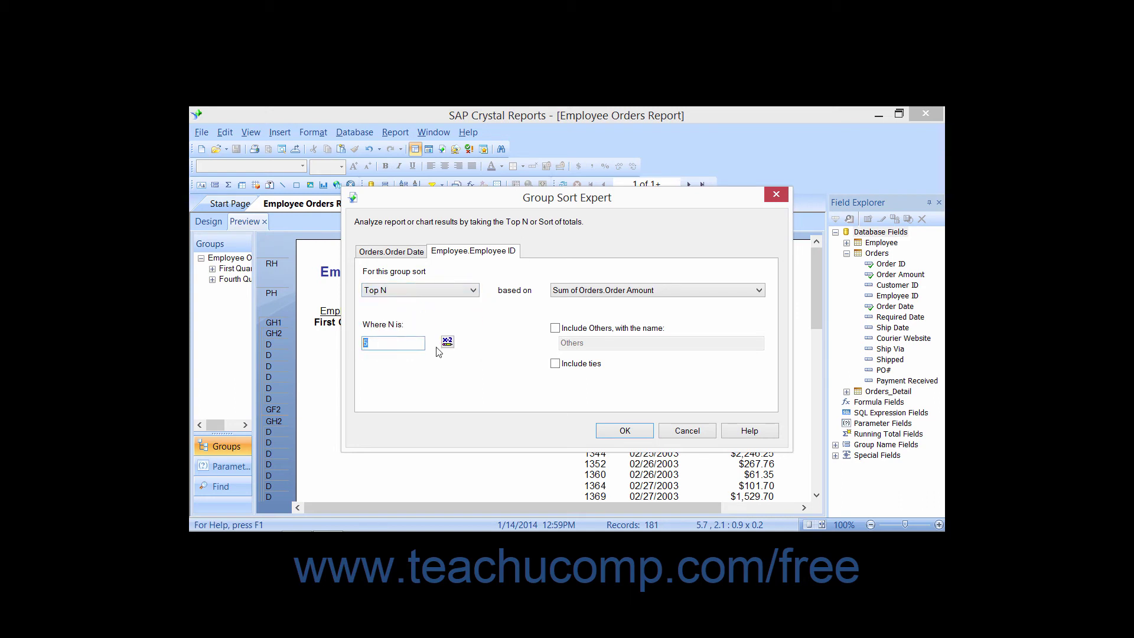
{"action": "left_click", "coordinate": [445, 289]}
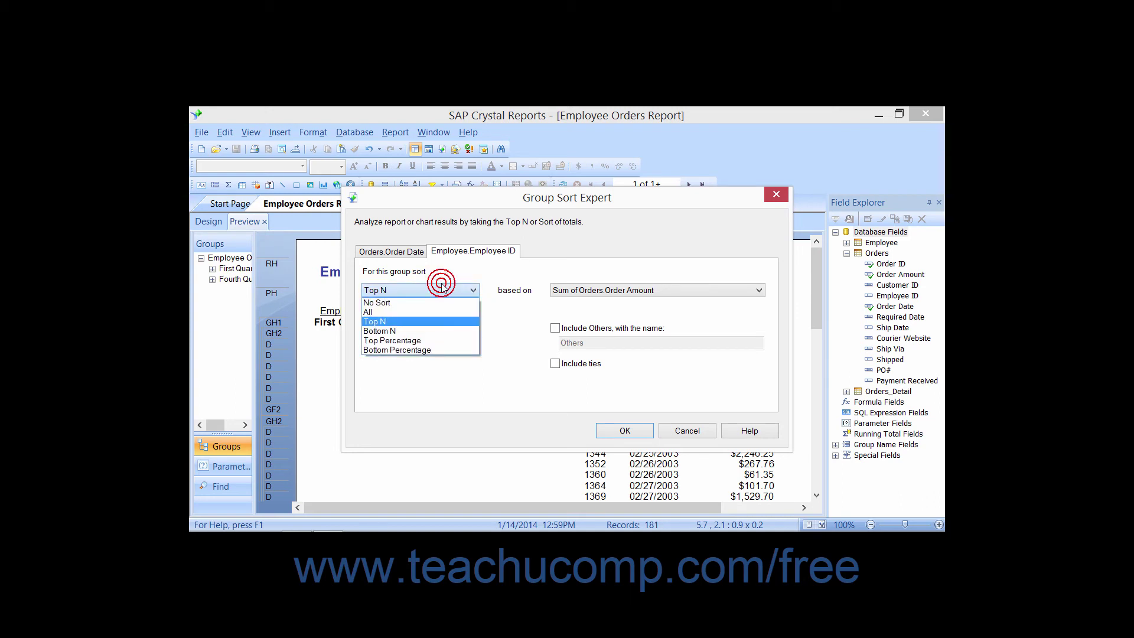
{"action": "left_click", "coordinate": [418, 340]}
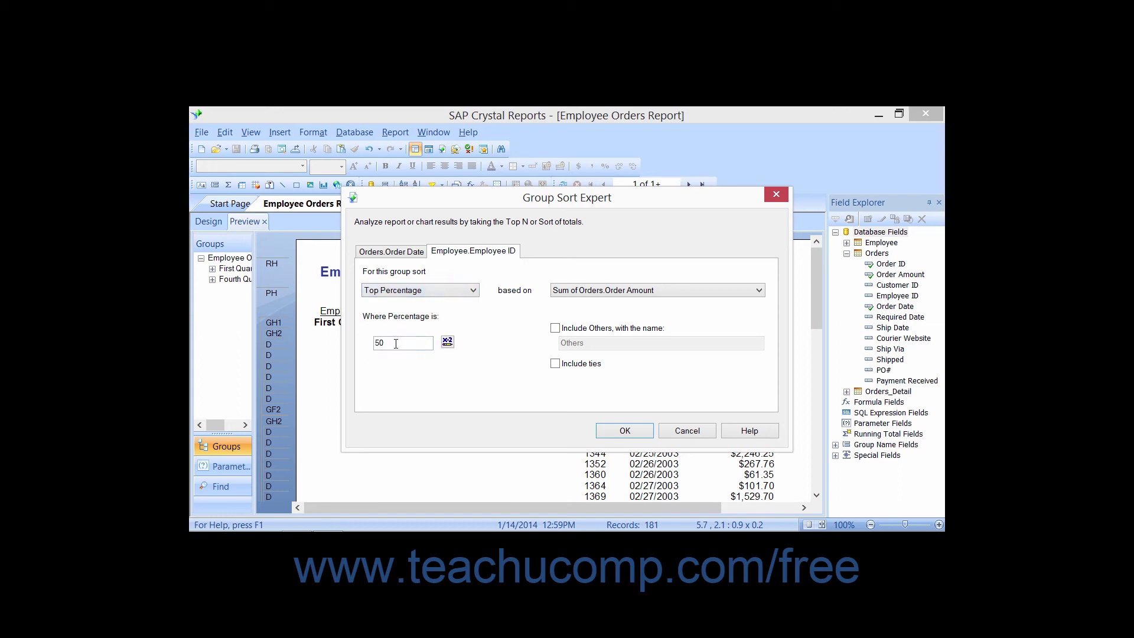
Toggle Include Others and Include ties off again, then switch the Employee ID sort to All
{"action": "double_click", "coordinate": [397, 344]}
{"action": "left_click", "coordinate": [556, 330]}
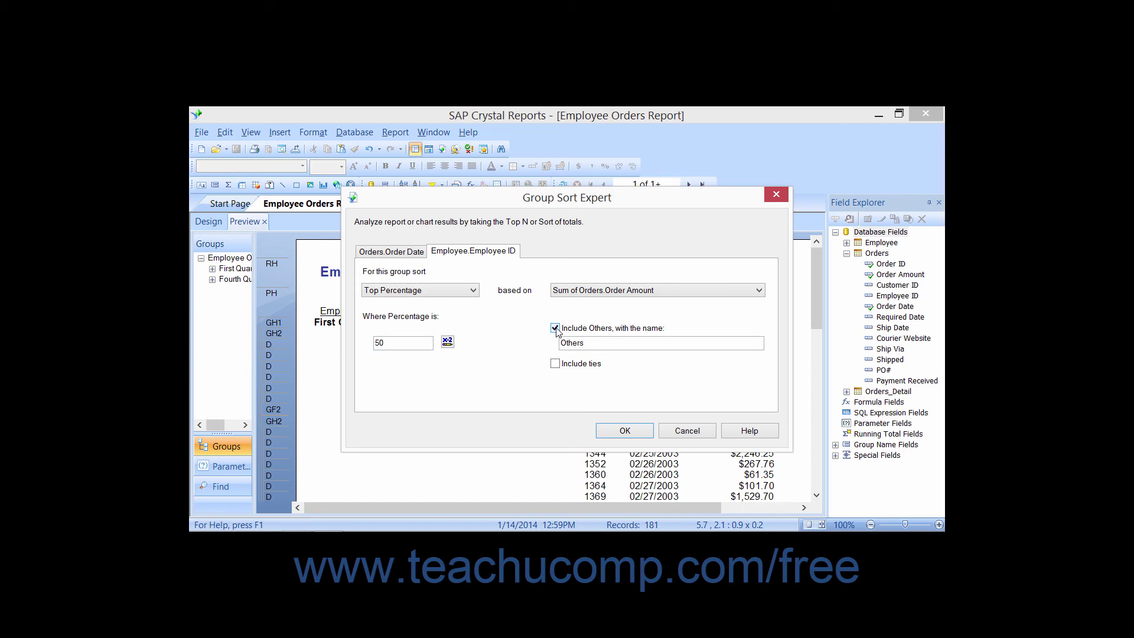
{"action": "double_click", "coordinate": [580, 343]}
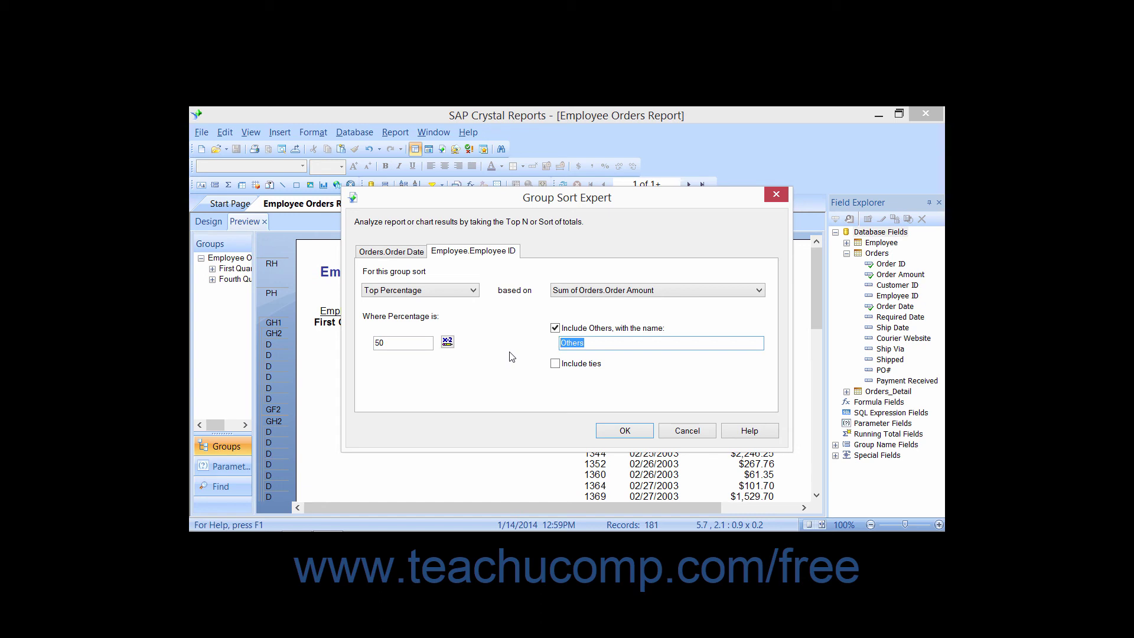
{"action": "left_click", "coordinate": [556, 364]}
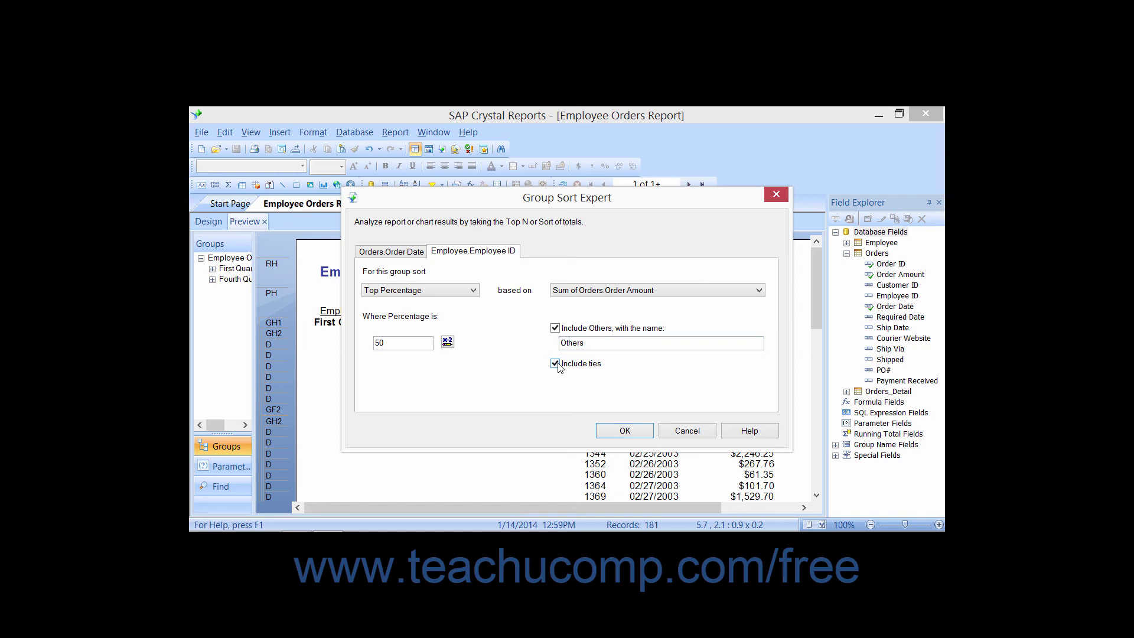
{"action": "left_click", "coordinate": [557, 364]}
{"action": "left_click", "coordinate": [555, 329]}
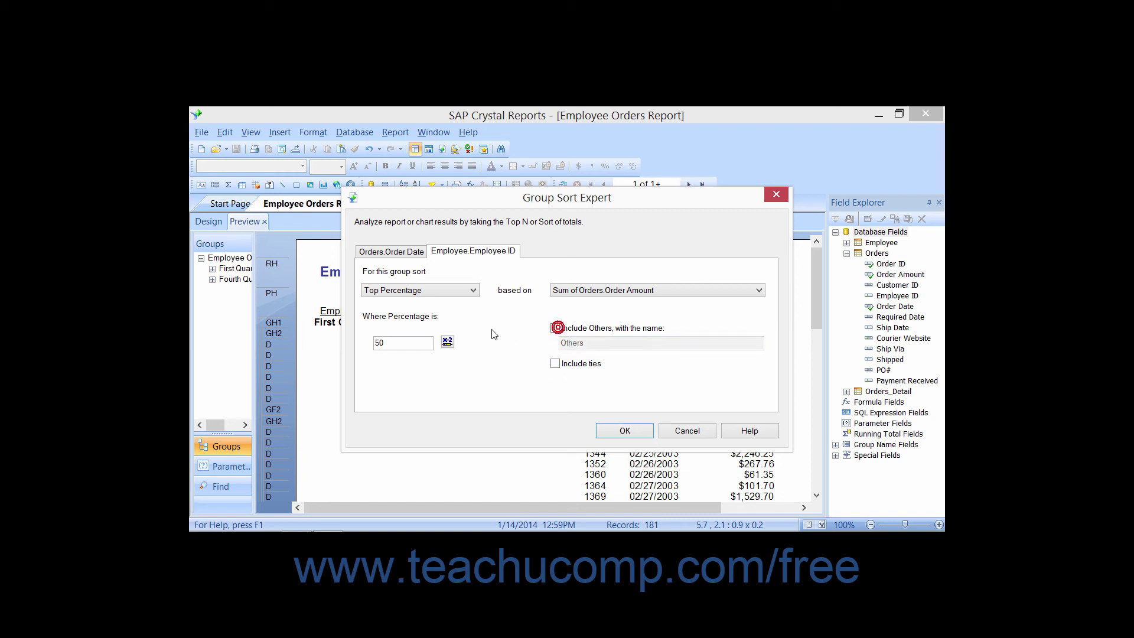
{"action": "left_click", "coordinate": [456, 291]}
{"action": "left_click", "coordinate": [430, 312]}
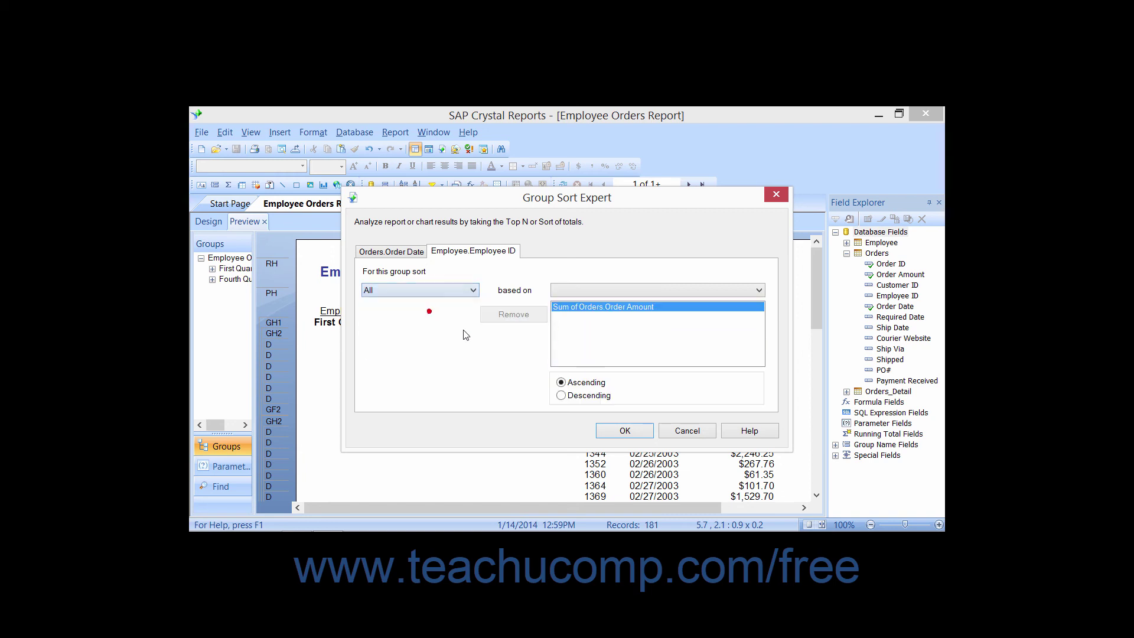
Make the All-groups sort by Sum of Orders.Order Amount descending
{"action": "left_click", "coordinate": [562, 382]}
{"action": "left_click", "coordinate": [563, 396]}
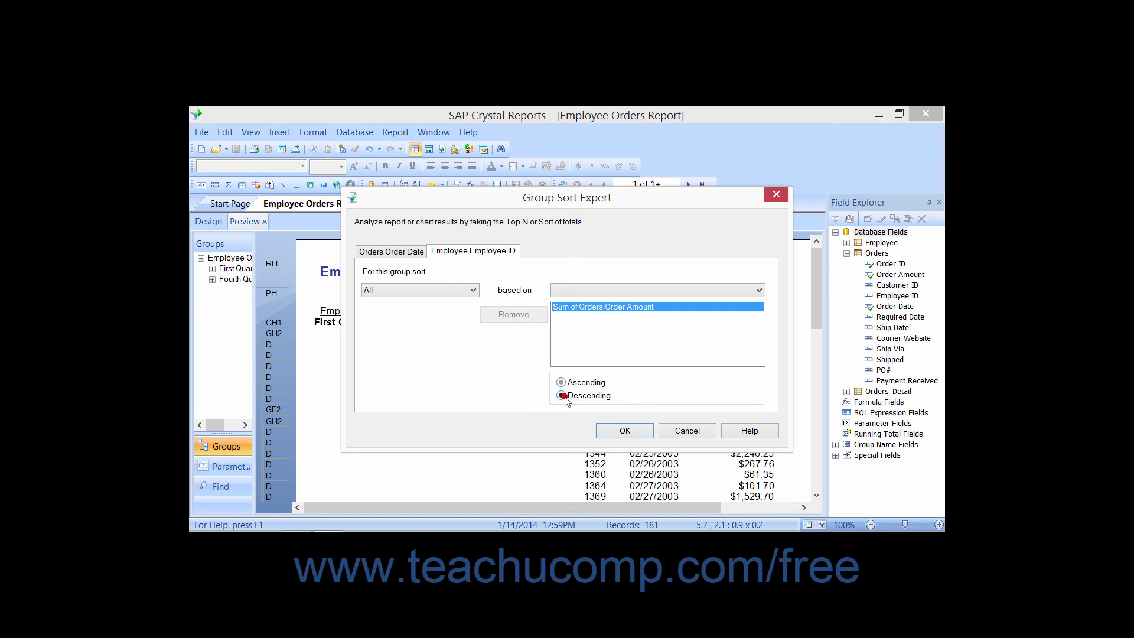